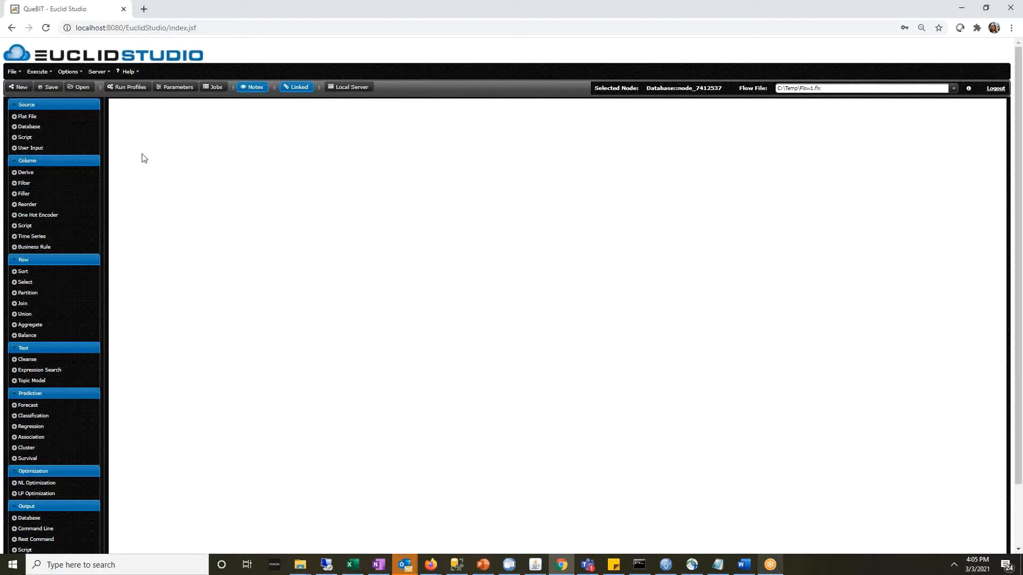
Add a Flat File source node near the upper-left corner of the empty canvas and open its settings.
{"action": "left_click", "coordinate": [74, 123]}
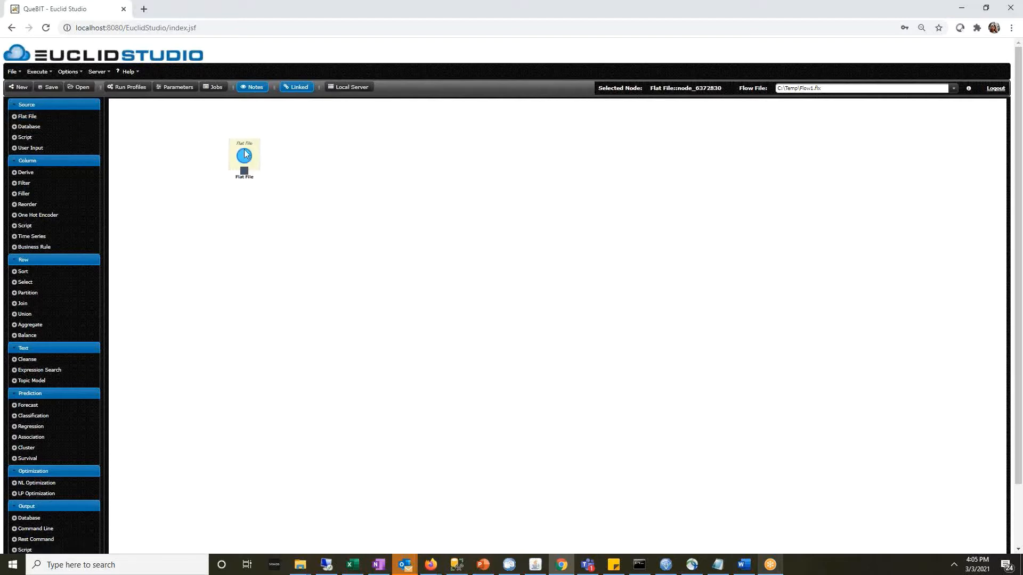
{"action": "left_click_drag", "start_coordinate": [244, 151], "coordinate": [153, 141]}
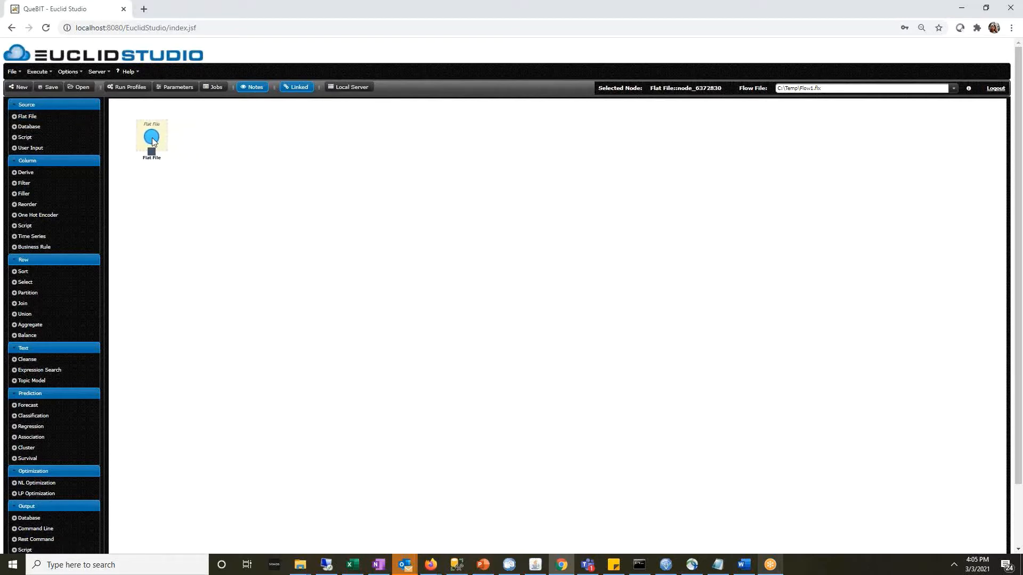
{"action": "double_click", "coordinate": [152, 140]}
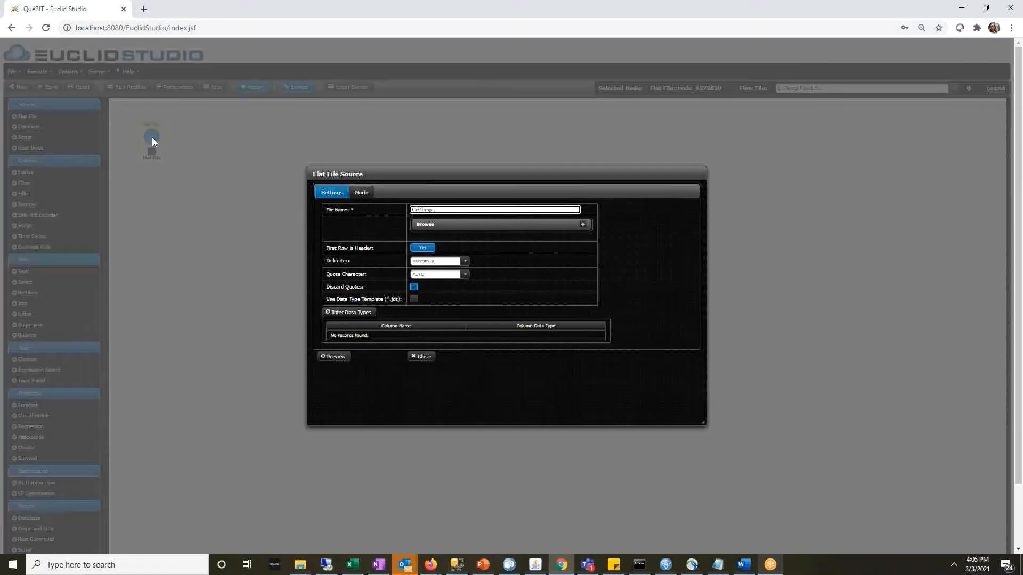
Set the flat file source's file name to C:\SQL_Training\Data\zip.csv.
{"action": "double_click", "coordinate": [444, 211]}
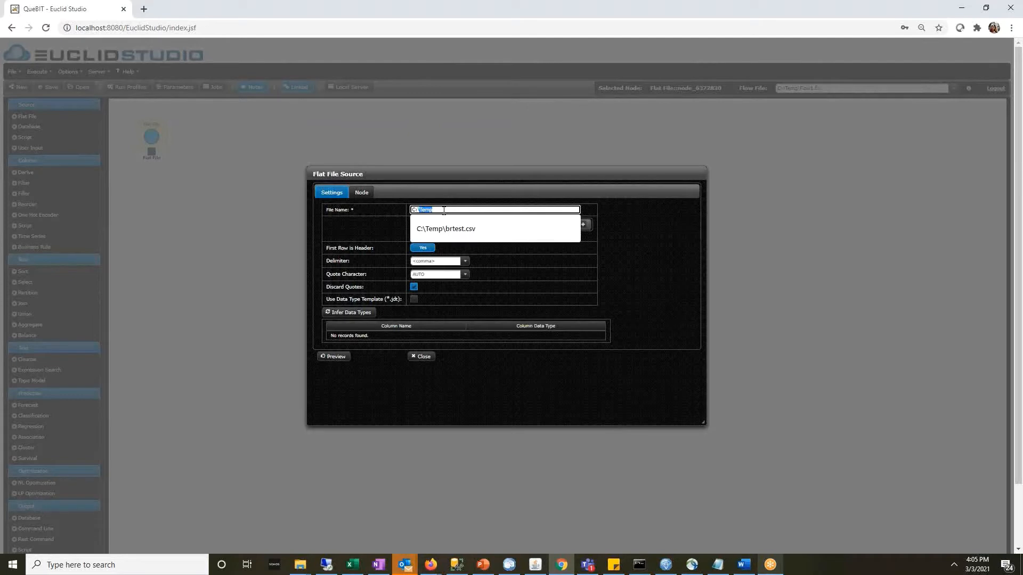
{"action": "type", "text": "SQL"}
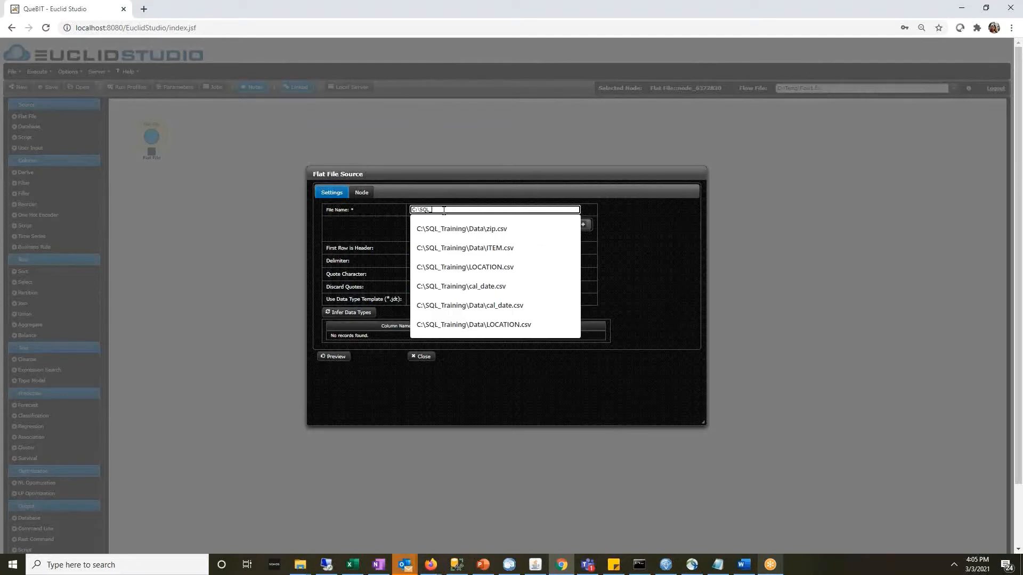
{"action": "type", "text": "_Training\\Data\\zip.csv"}
{"action": "left_click", "coordinate": [446, 228]}
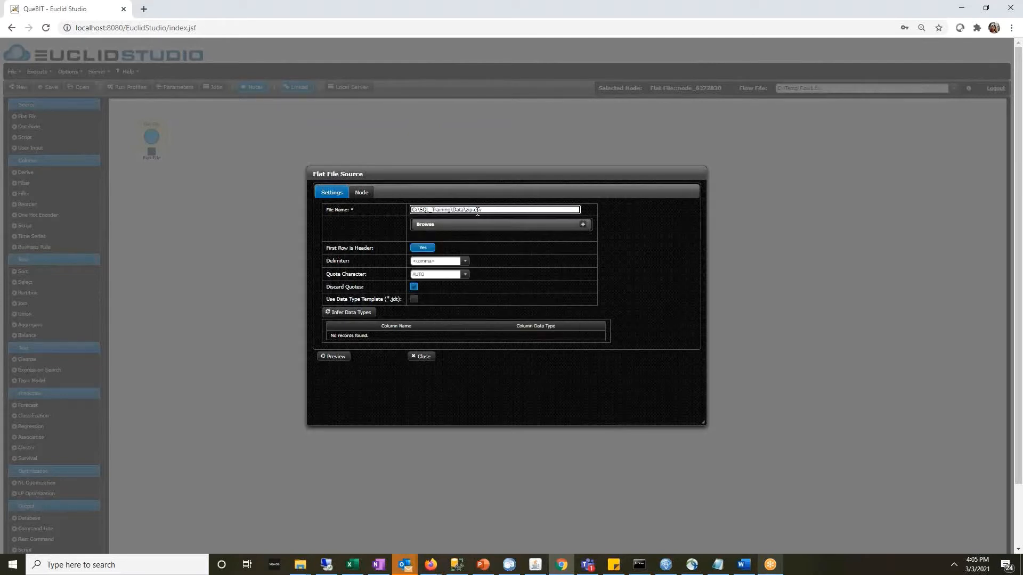
{"action": "left_click_drag", "start_coordinate": [486, 211], "coordinate": [468, 211]}
{"action": "left_click", "coordinate": [490, 211]}
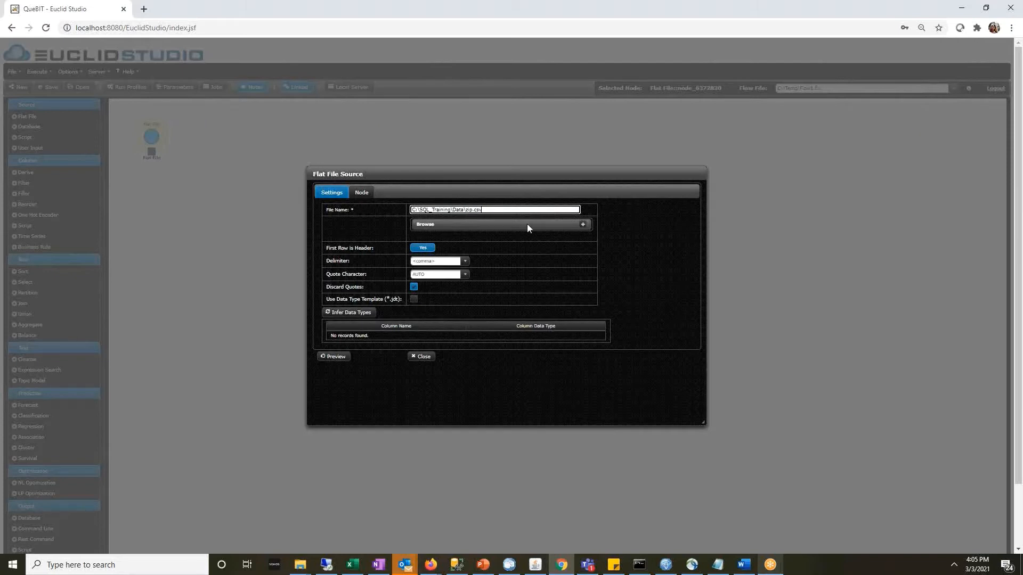
Review the file browser and the available delimiter and quote character options for the flat file source.
{"action": "left_click", "coordinate": [583, 225]}
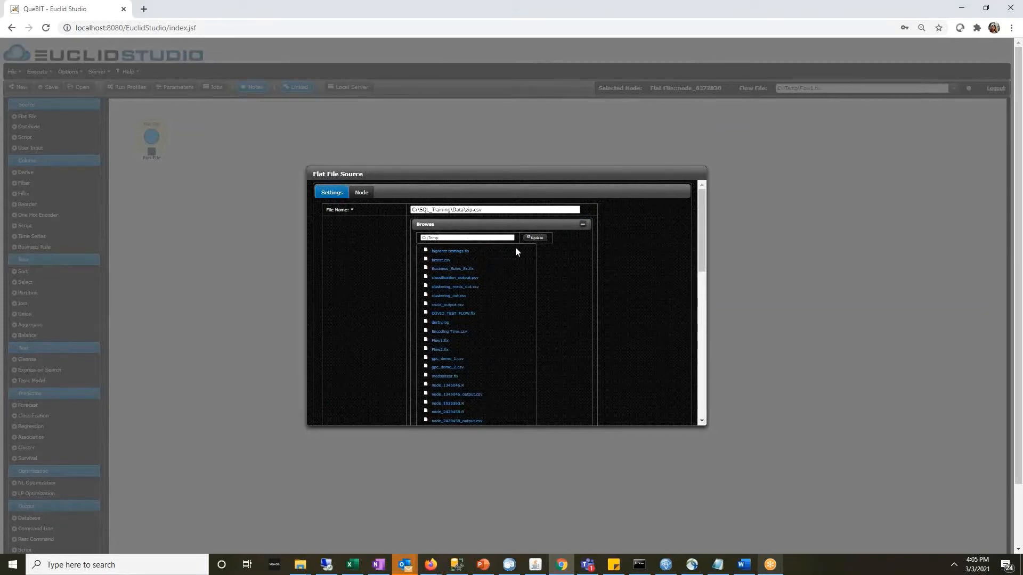
{"action": "left_click", "coordinate": [583, 225]}
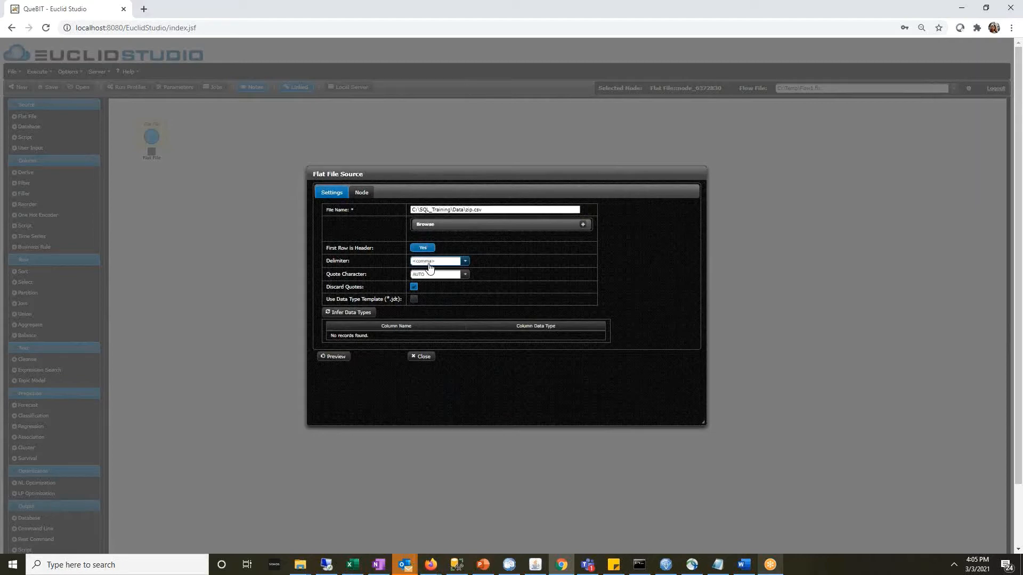
{"action": "left_click", "coordinate": [464, 261]}
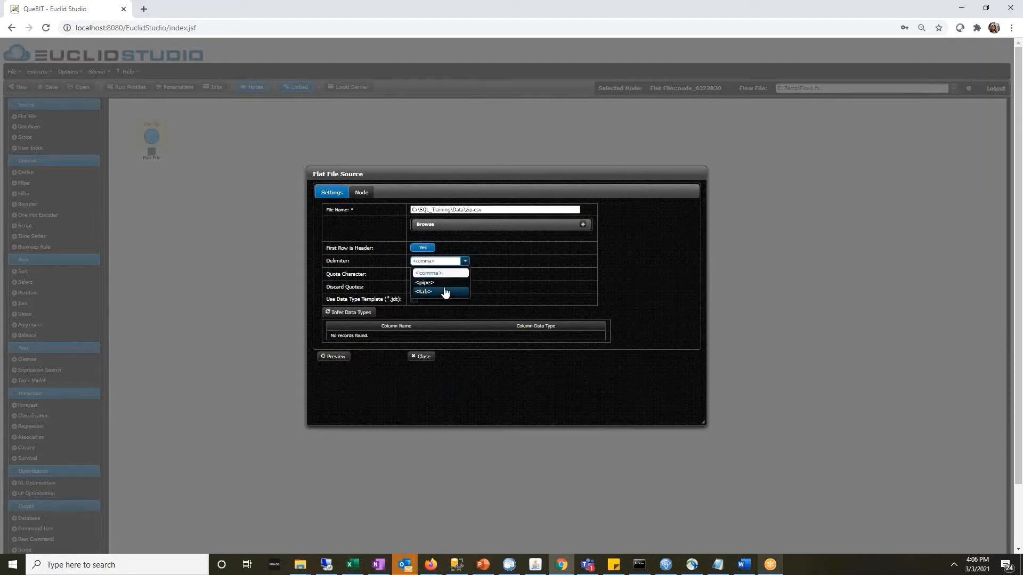
{"action": "left_click", "coordinate": [490, 260]}
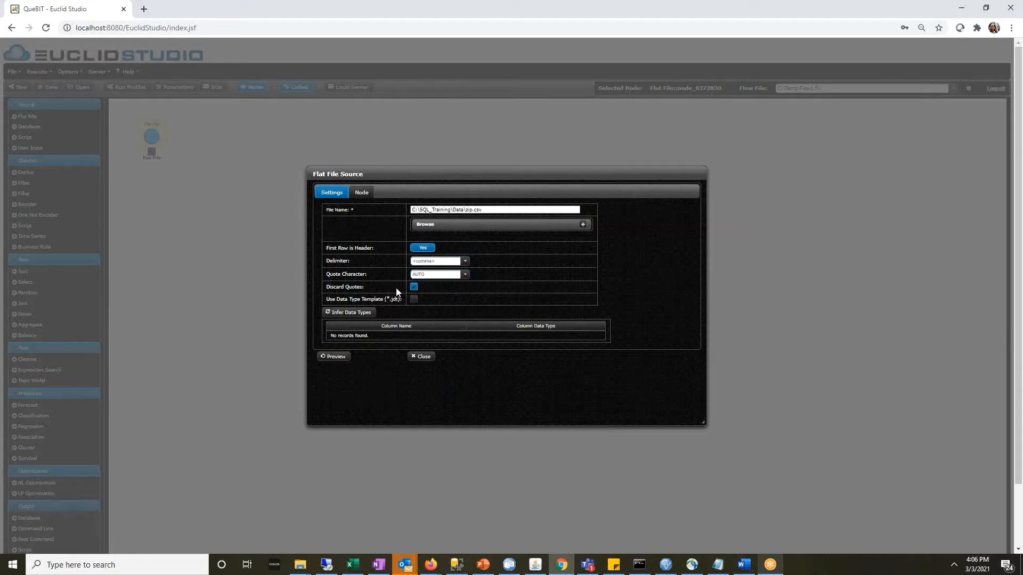
{"action": "left_click", "coordinate": [465, 274]}
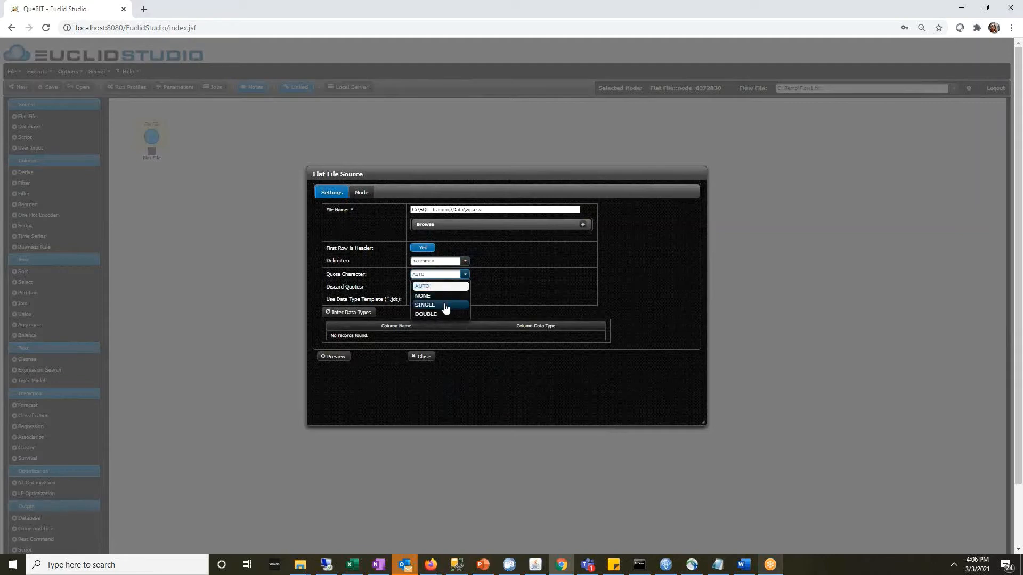
{"action": "left_click", "coordinate": [505, 284]}
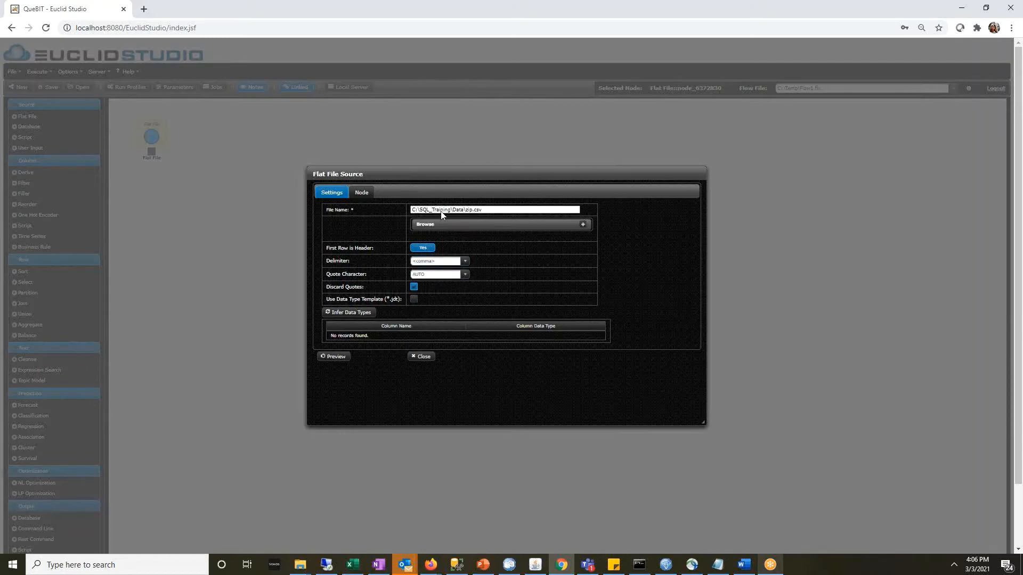
Infer the data types of the zip.csv columns and change the zip column's data type to String.
{"action": "left_click", "coordinate": [359, 312]}
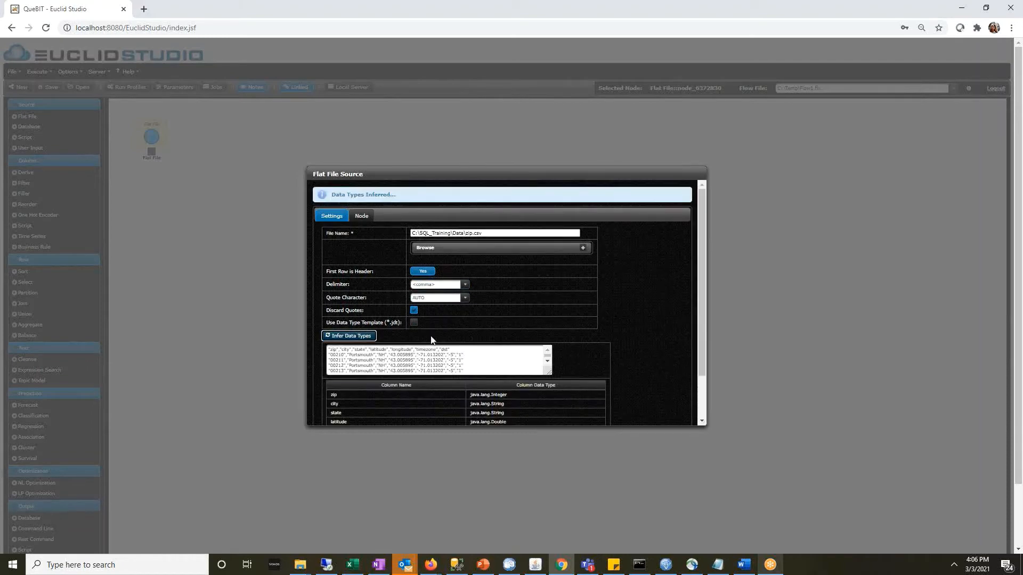
{"action": "scroll", "coordinate": [611, 334], "scroll_direction": "down", "scroll_amount": 1}
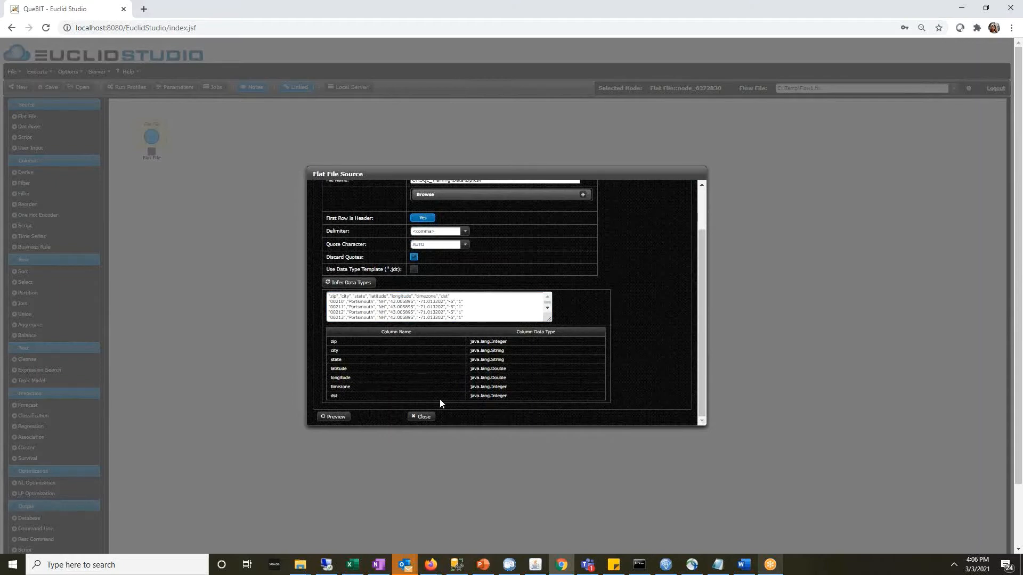
{"action": "left_click", "coordinate": [521, 345]}
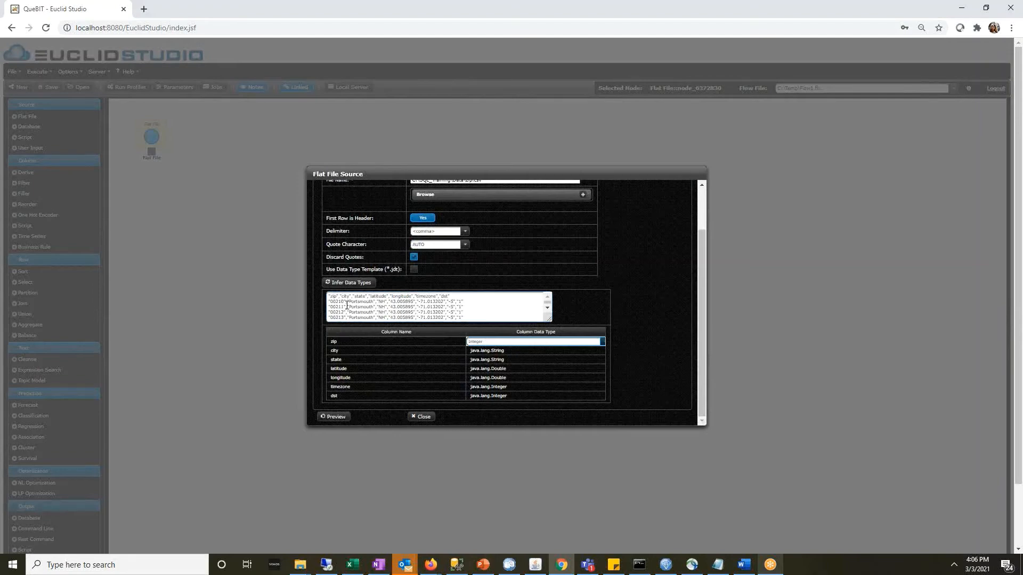
{"action": "left_click", "coordinate": [510, 345]}
{"action": "left_click", "coordinate": [513, 356]}
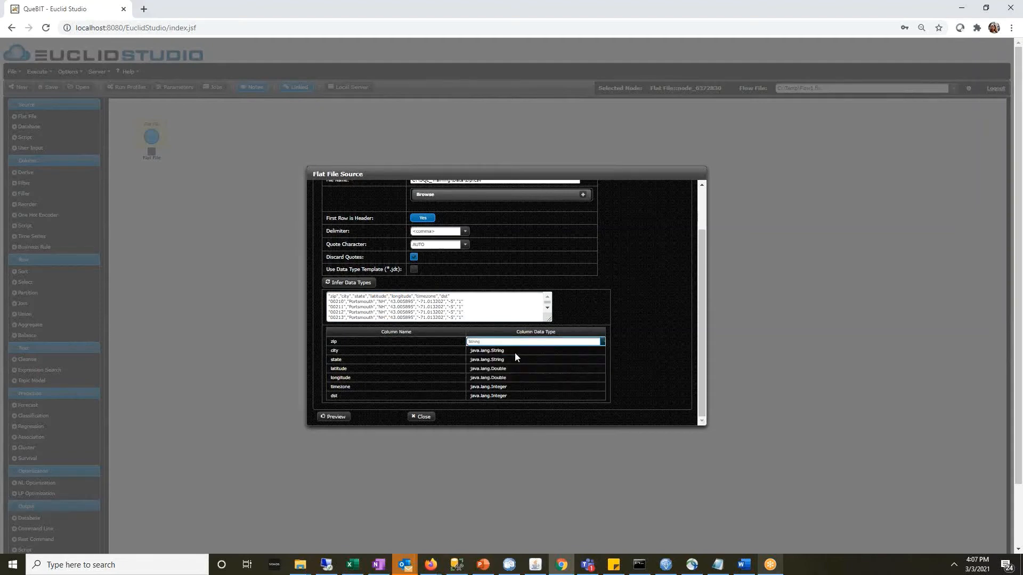
{"action": "left_click", "coordinate": [625, 346]}
Preview the flat file's records with their column data types, and close the source settings.
{"action": "left_click", "coordinate": [333, 417]}
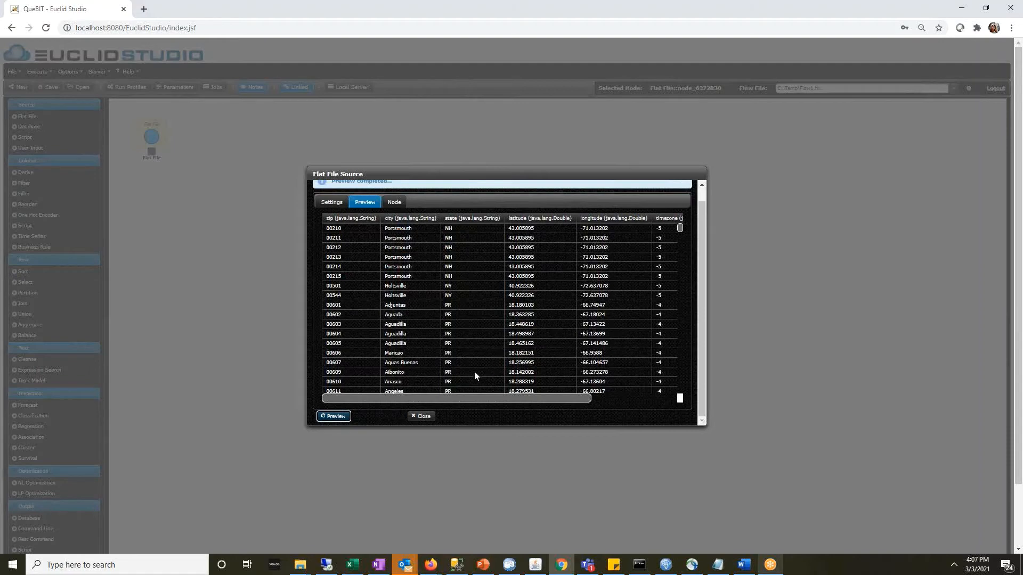
{"action": "left_click_drag", "start_coordinate": [453, 399], "coordinate": [420, 384]}
{"action": "left_click", "coordinate": [419, 417]}
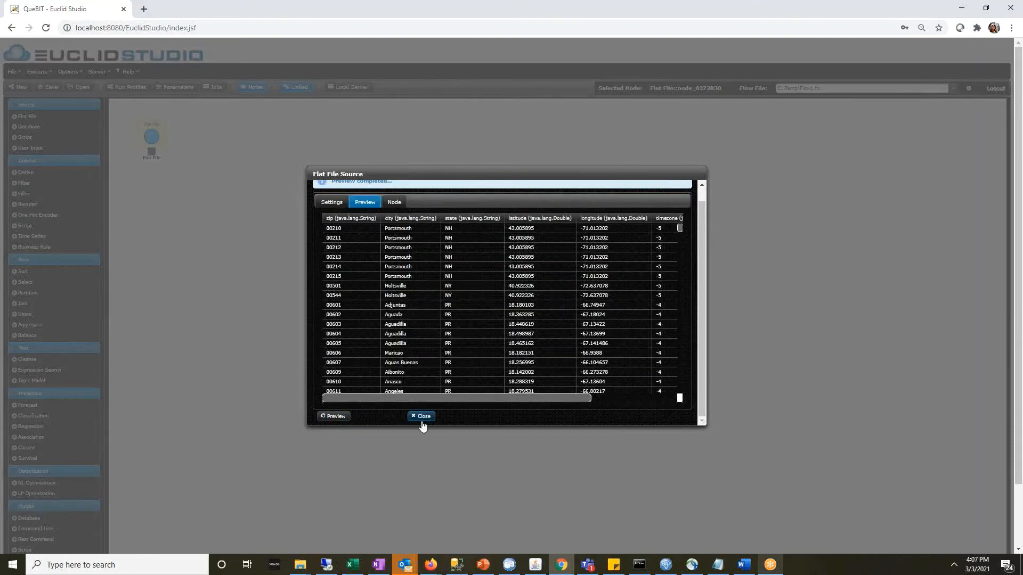
Add a Database export node linked to the Flat File node.
{"action": "scroll", "coordinate": [159, 431], "scroll_direction": "down", "scroll_amount": 2}
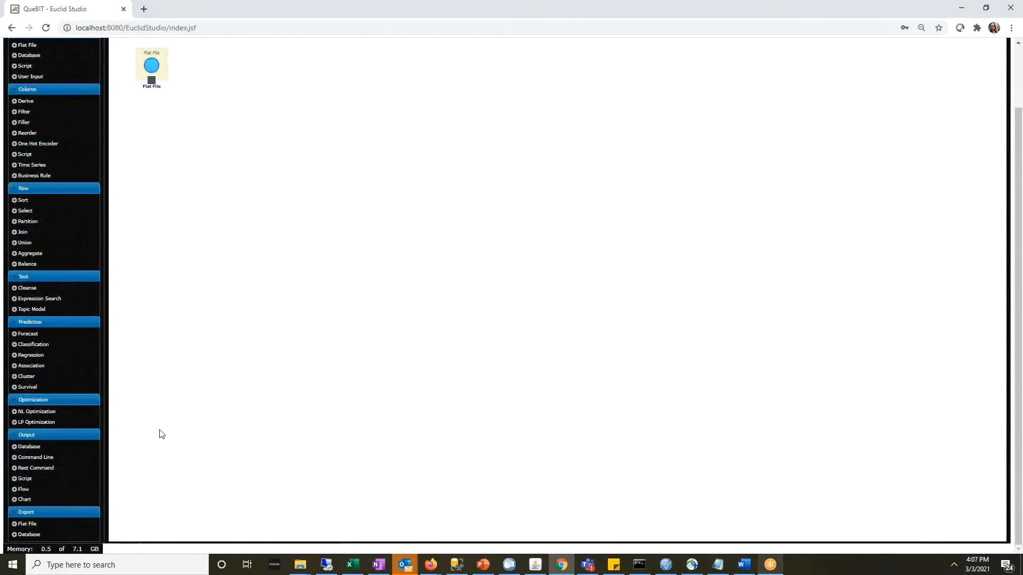
{"action": "left_click", "coordinate": [72, 534]}
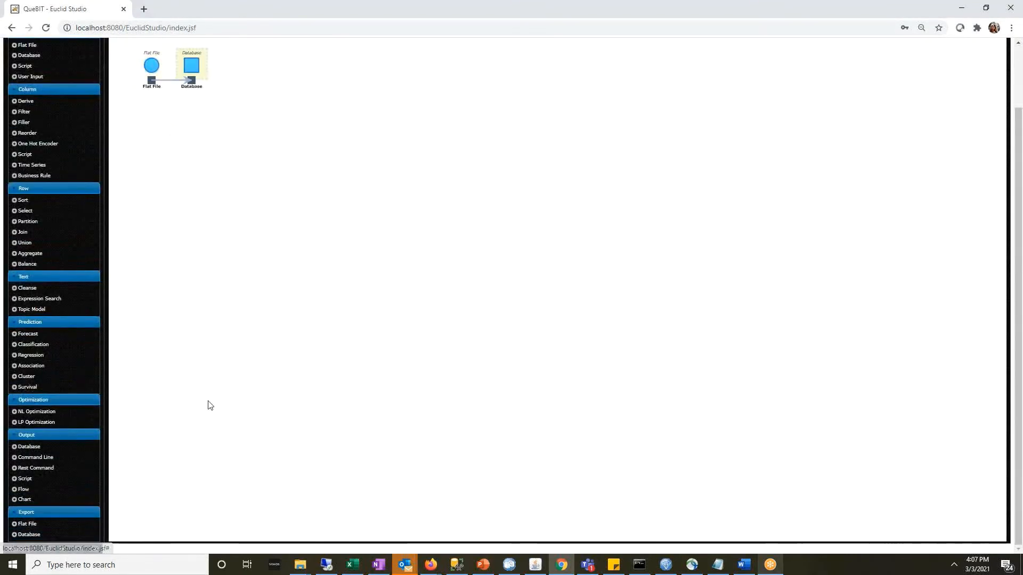
{"action": "scroll", "coordinate": [213, 331], "scroll_direction": "up", "scroll_amount": 2}
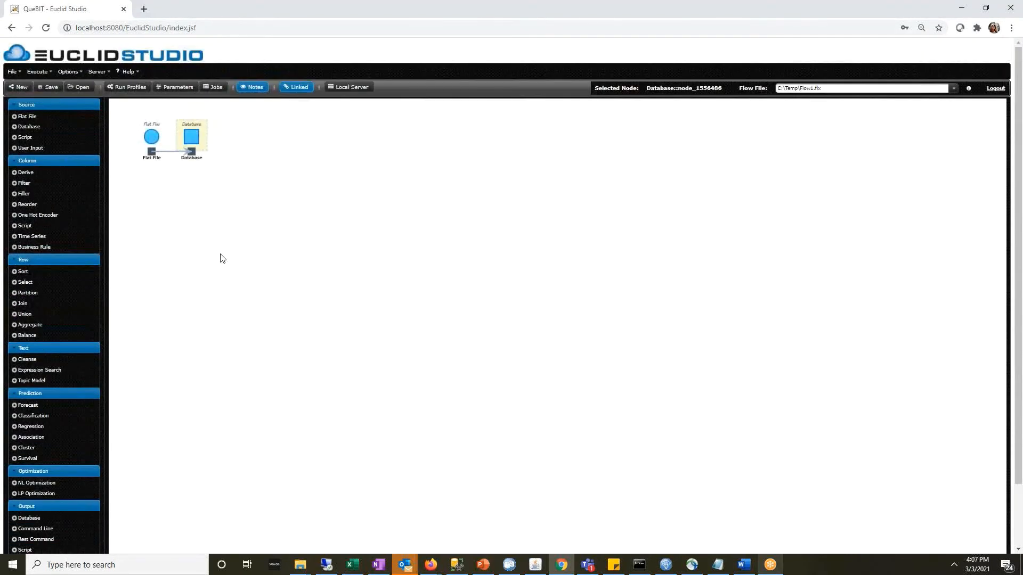
Set the target table name of the Database export node to ZIP.
{"action": "double_click", "coordinate": [193, 136]}
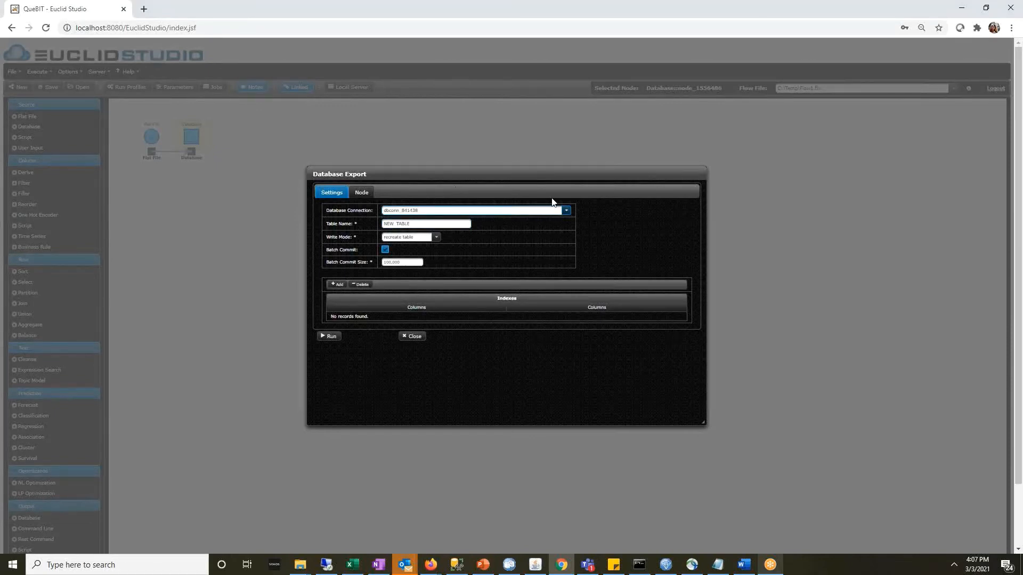
{"action": "double_click", "coordinate": [456, 224]}
{"action": "type", "text": "ZIP"}
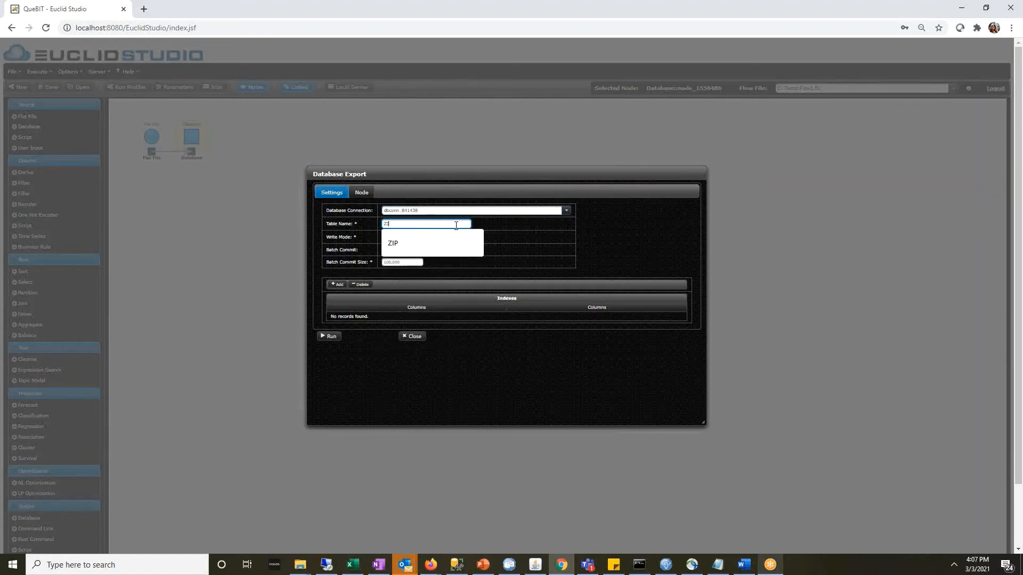
{"action": "left_click", "coordinate": [500, 235]}
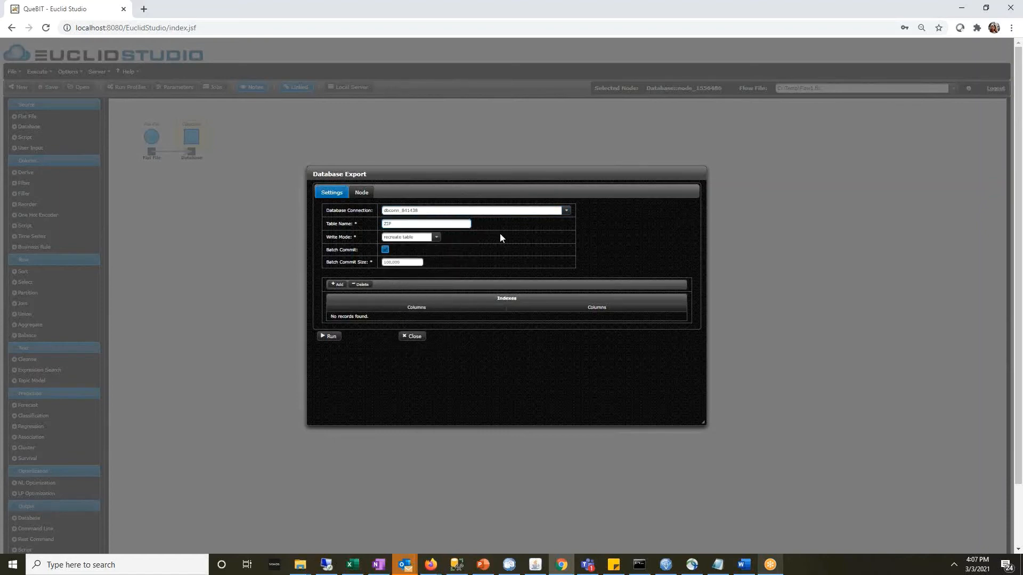
Choose recreate table as the export's write mode and review the other write modes.
{"action": "left_click", "coordinate": [425, 245]}
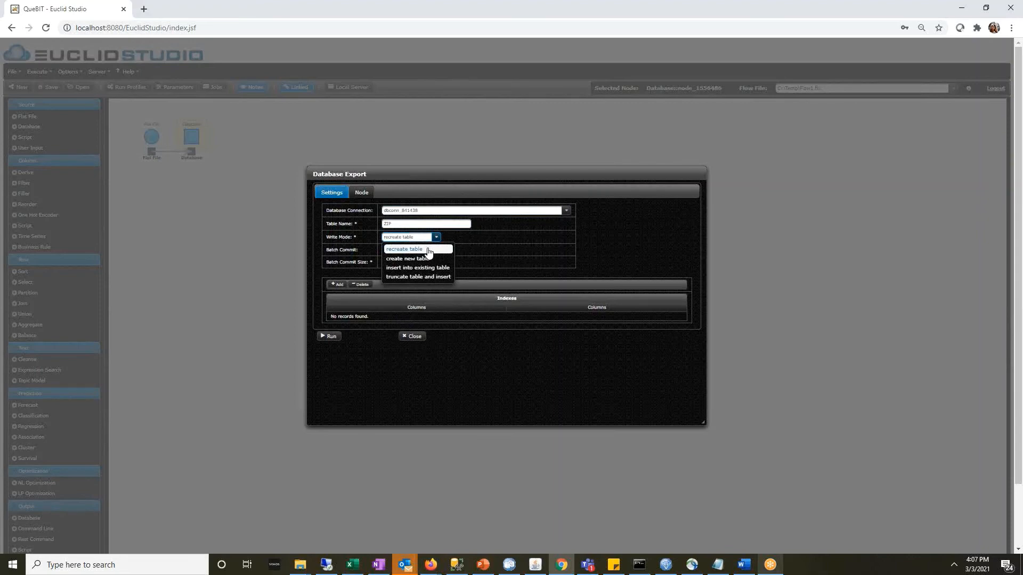
{"action": "left_click", "coordinate": [426, 249]}
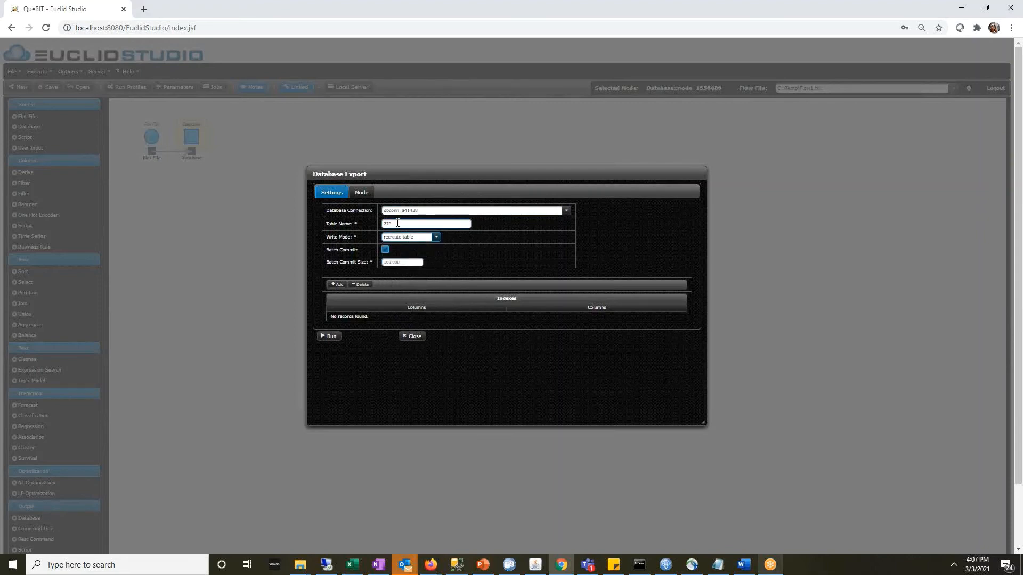
{"action": "left_click", "coordinate": [424, 237]}
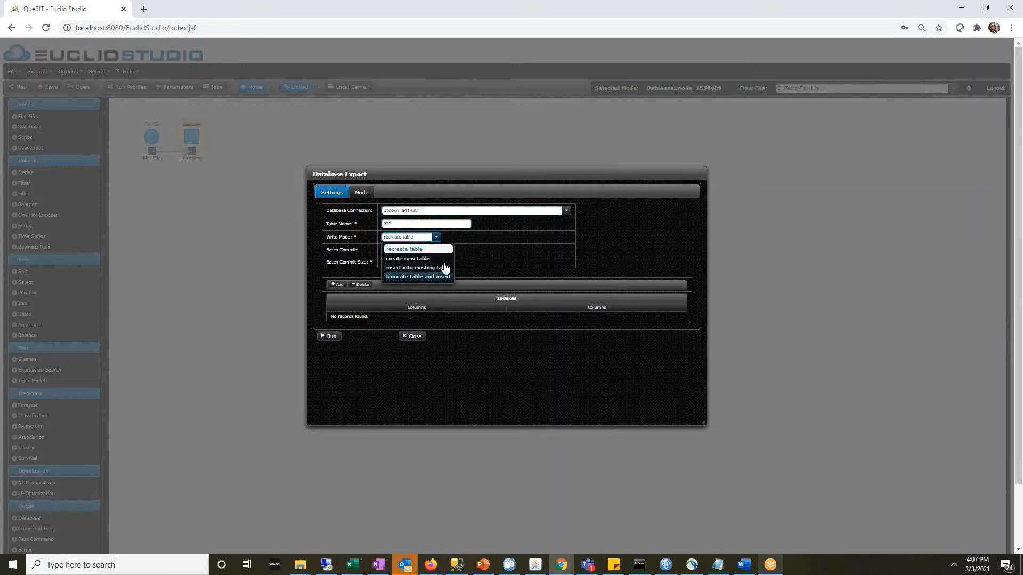
{"action": "left_click", "coordinate": [500, 242]}
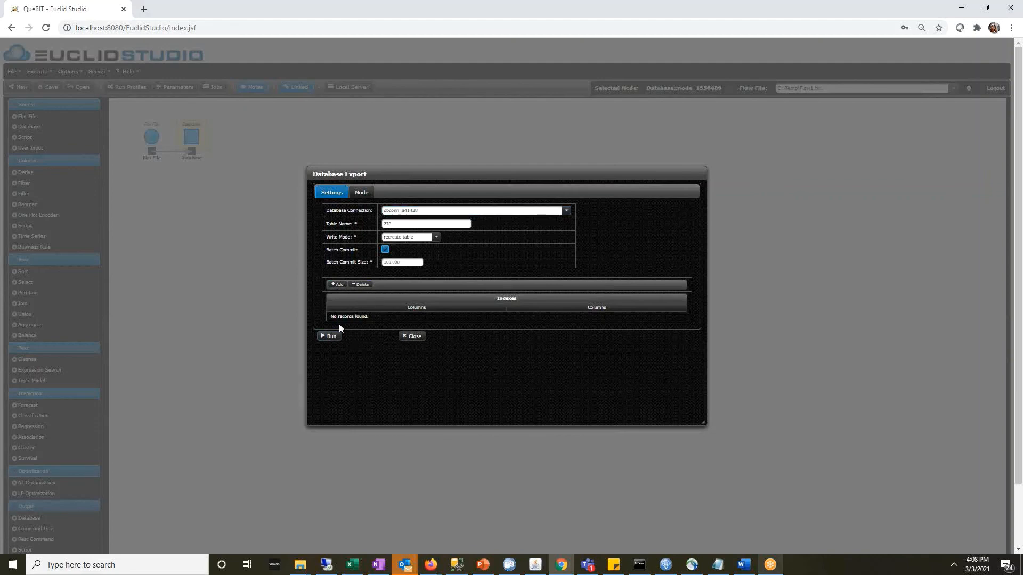
Run the database export to write the flat file's data into the ZIP table, and check the run status.
{"action": "left_click", "coordinate": [327, 337]}
{"action": "left_click_drag", "start_coordinate": [333, 194], "coordinate": [383, 195]}
{"action": "left_click", "coordinate": [384, 195]}
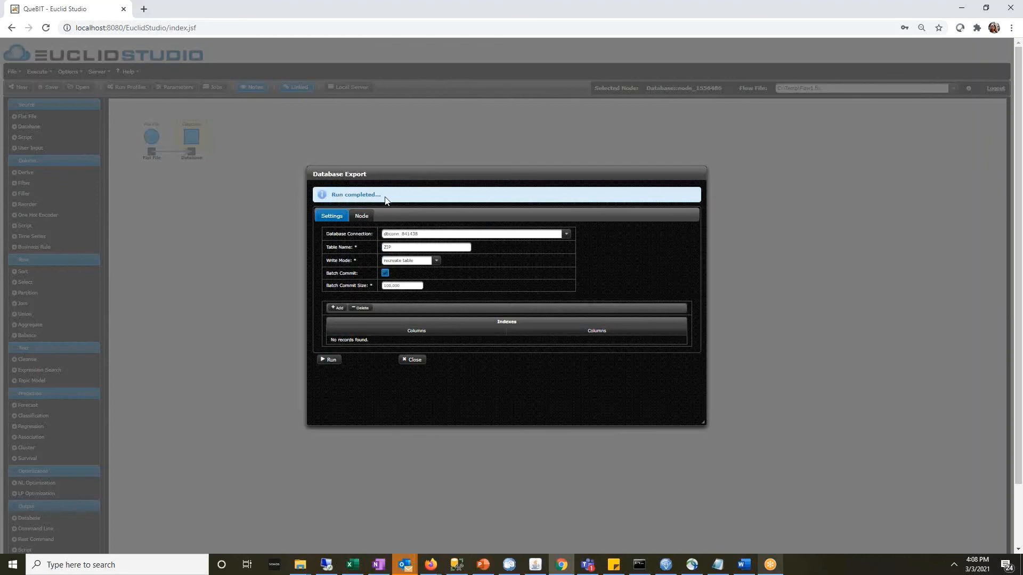
{"action": "double_click", "coordinate": [398, 248]}
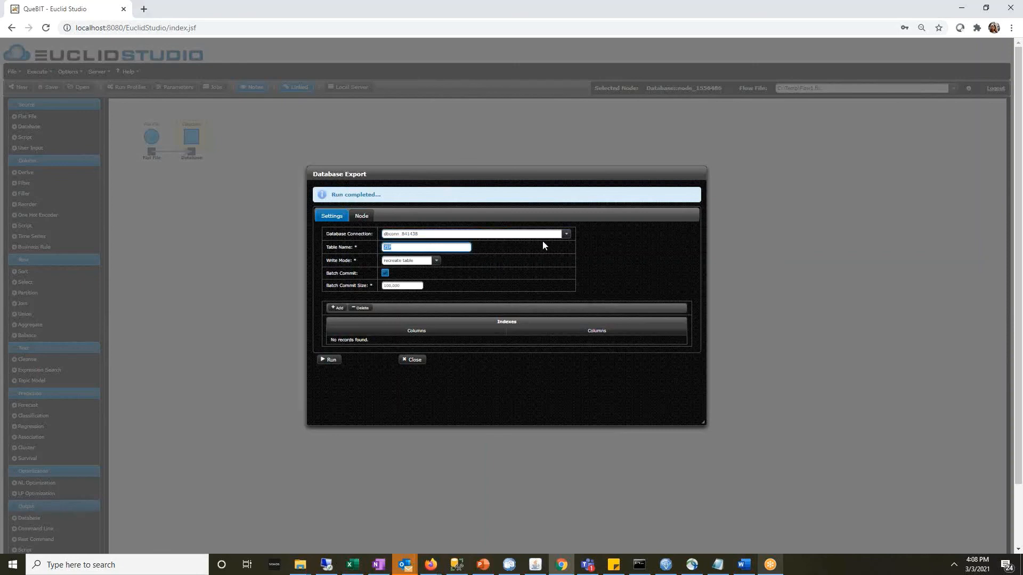